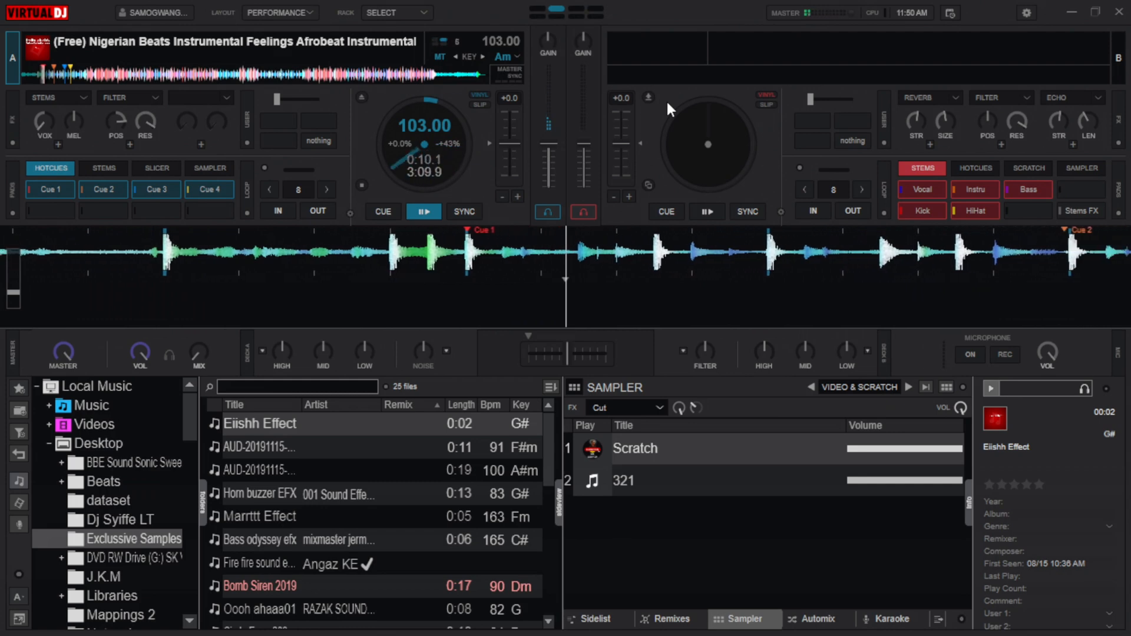
Perform a live cue juggle on the playing Nigerian Beats track, jumping between hot cues 1, 2 and 4 with their mapped effects
key("f")
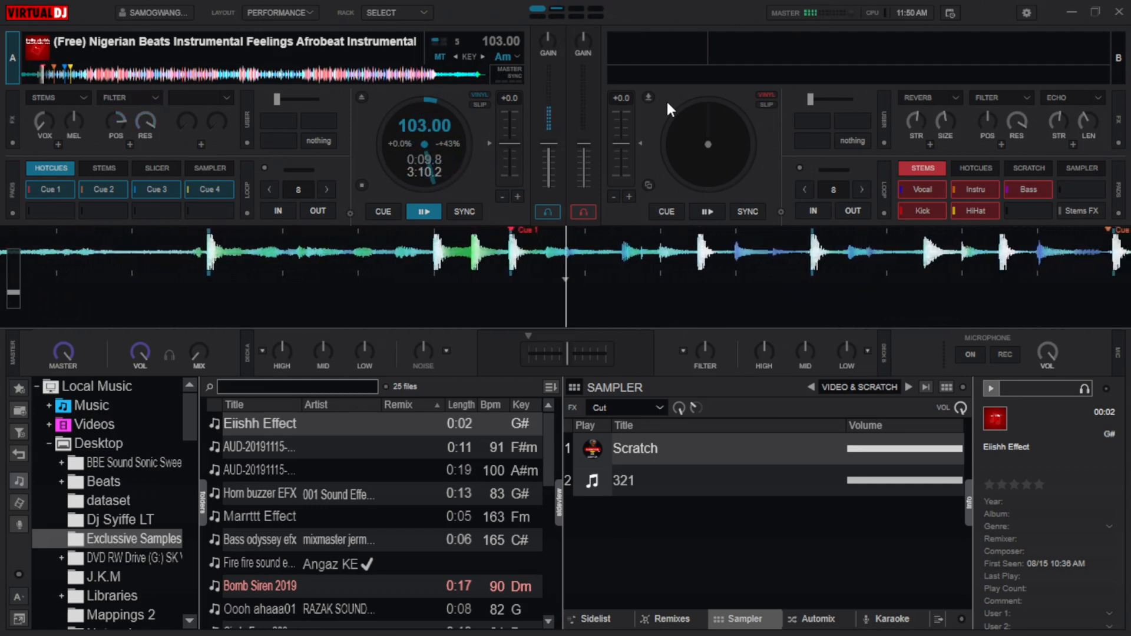
key("1")
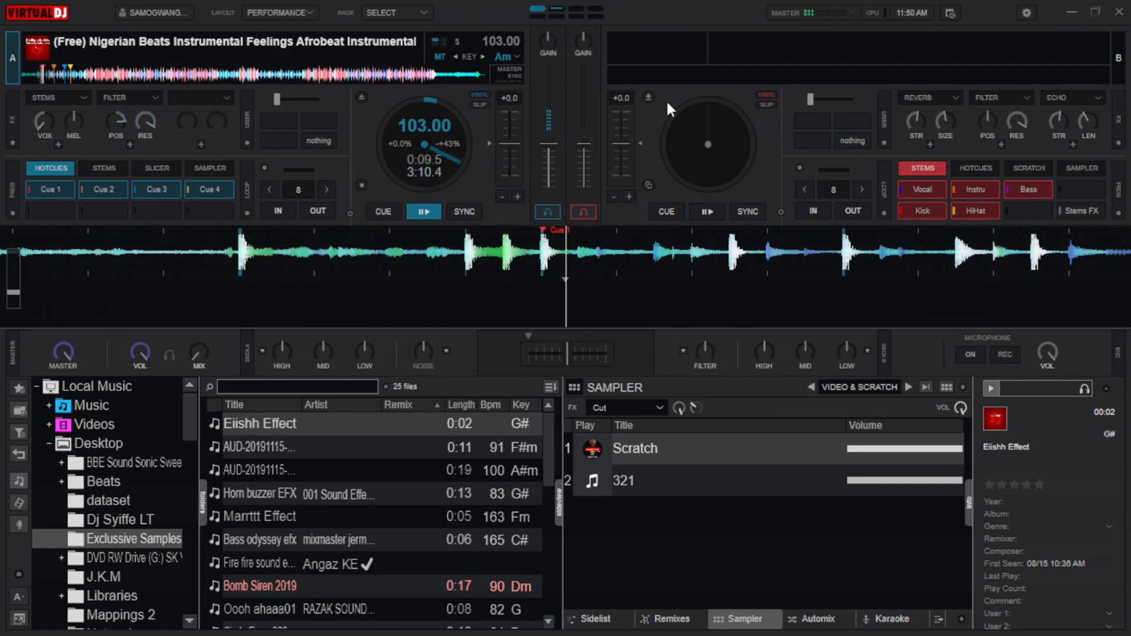
key("4")
key("4")
key("f")
key("1")
key("4")
key("f")
key("4")
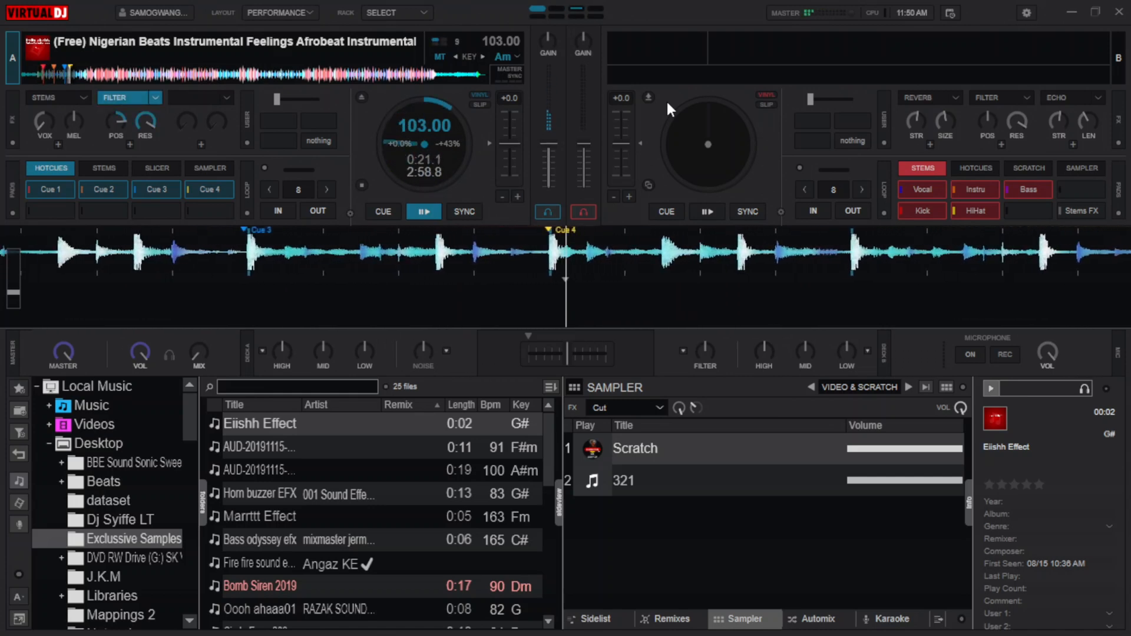
key("1")
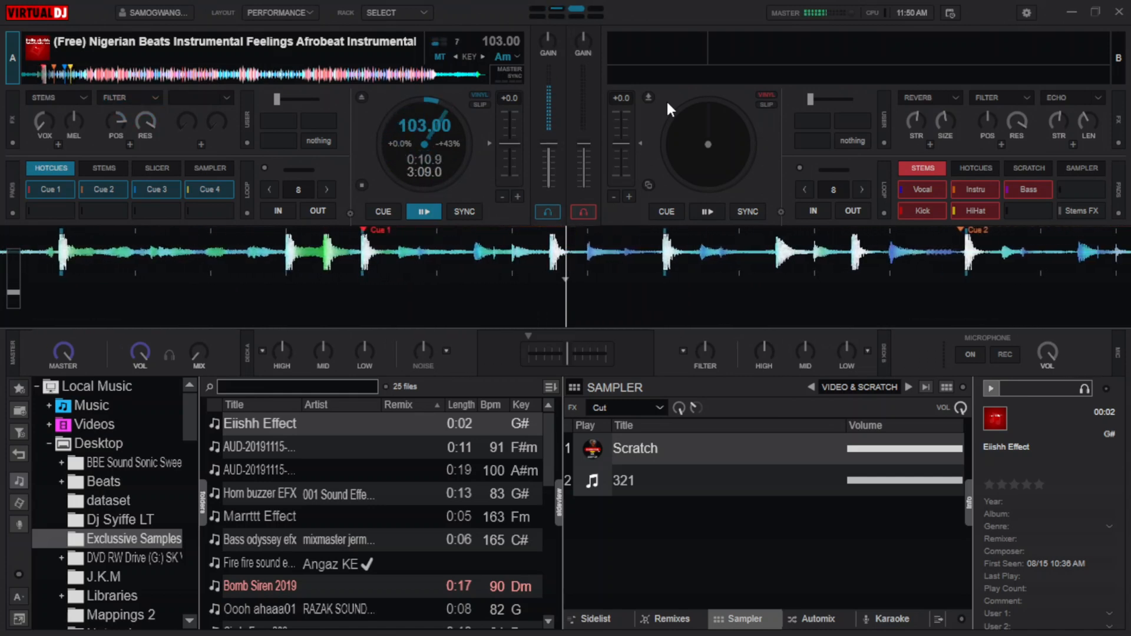
key("1")
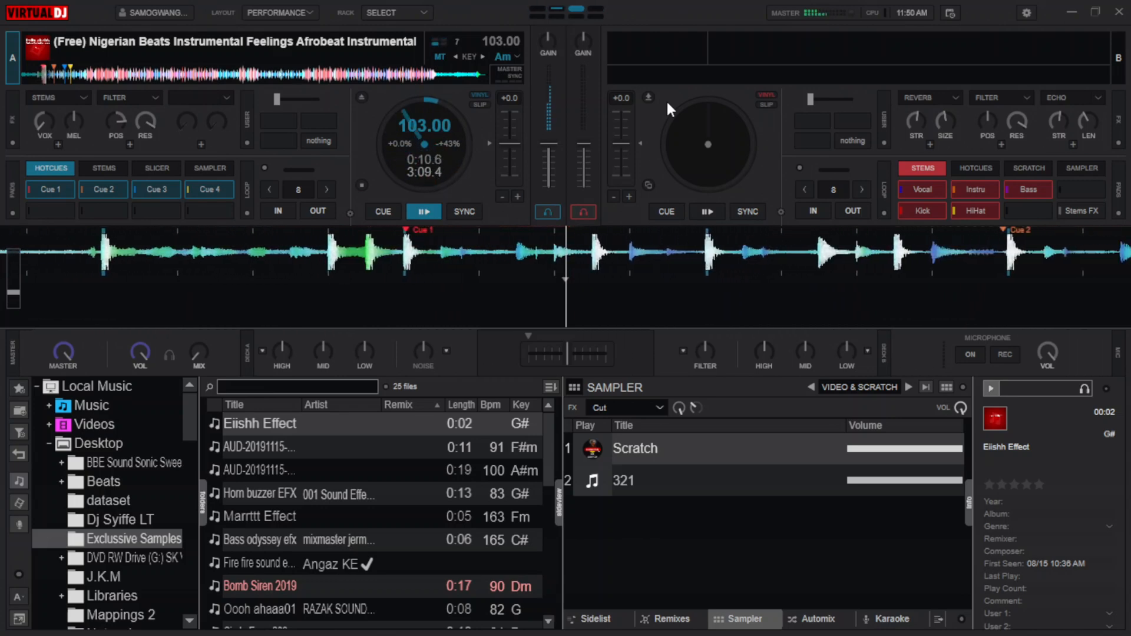
key("2")
key("1")
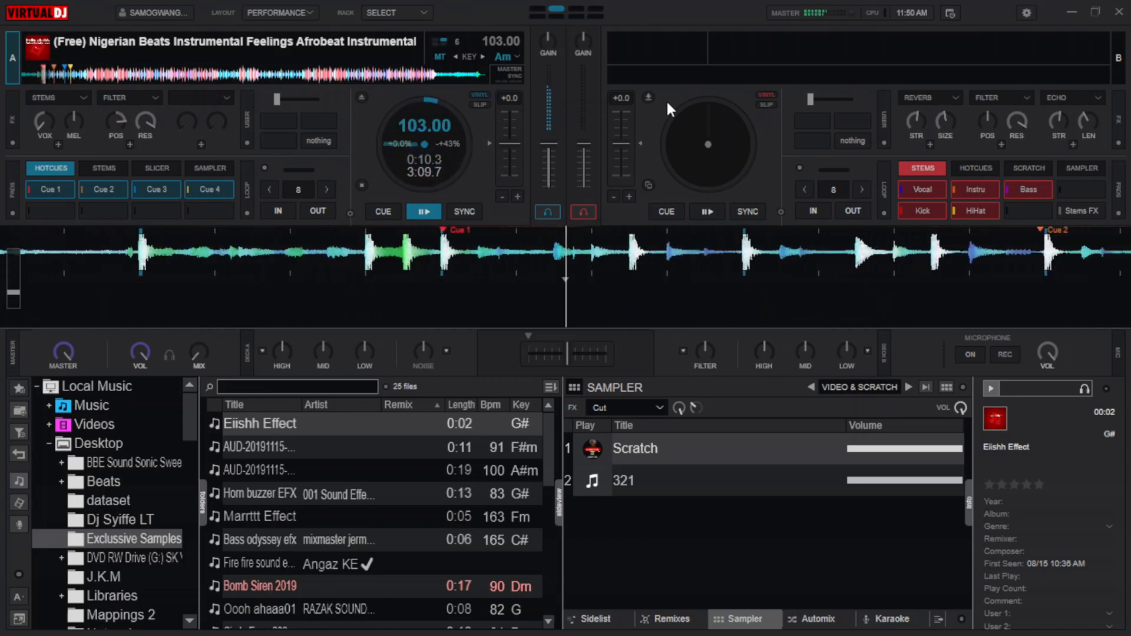
key("1")
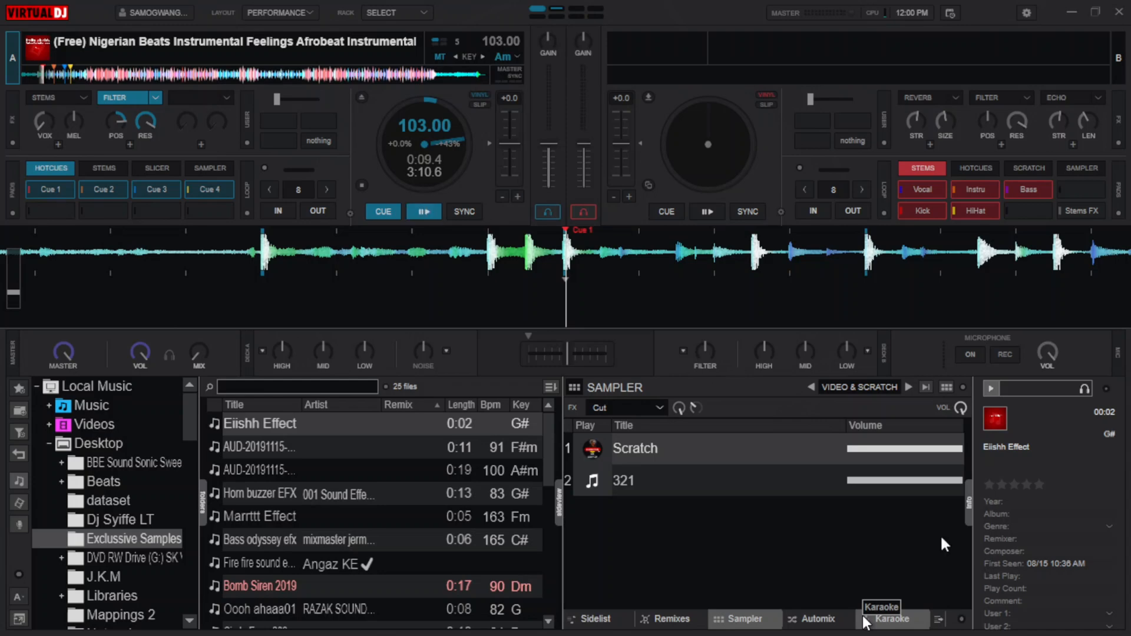
Open the keyboard mapping in the settings and examine the hot cue and effect actions assigned to keys 1, 2 and 4
left_click(1026, 13)
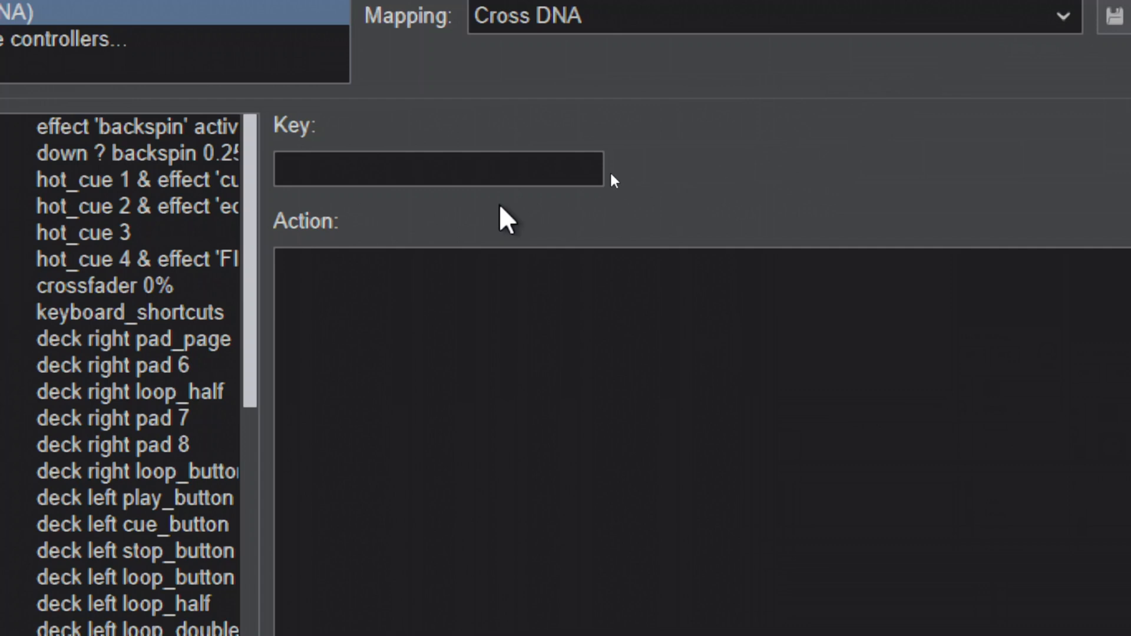
left_click(473, 159)
type("1")
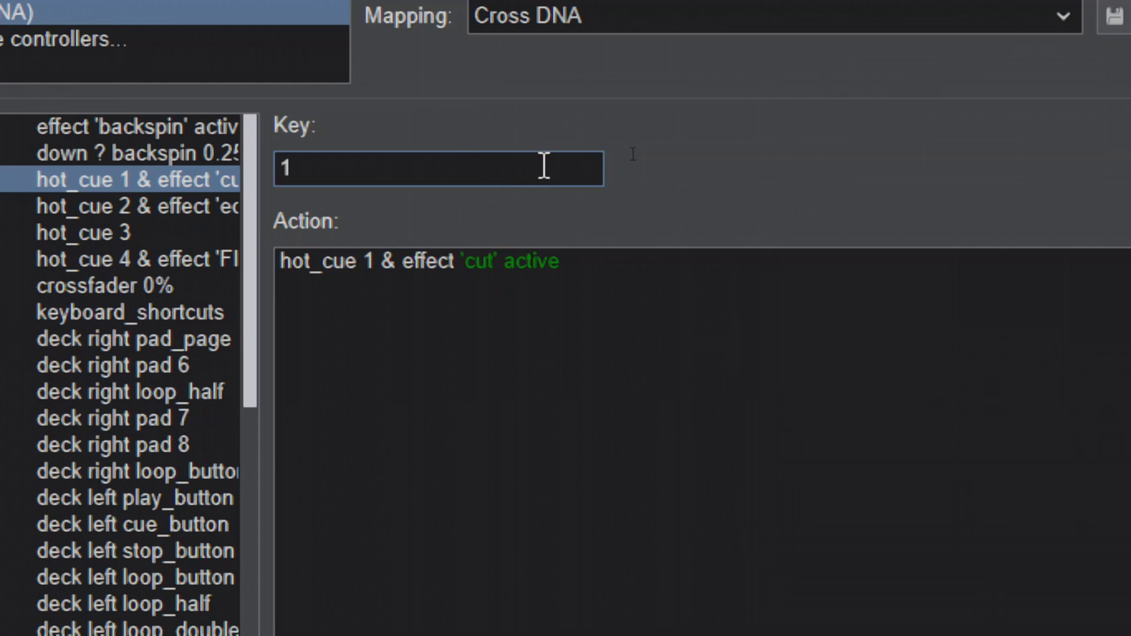
left_click_drag(281, 263, 330, 276)
key("2")
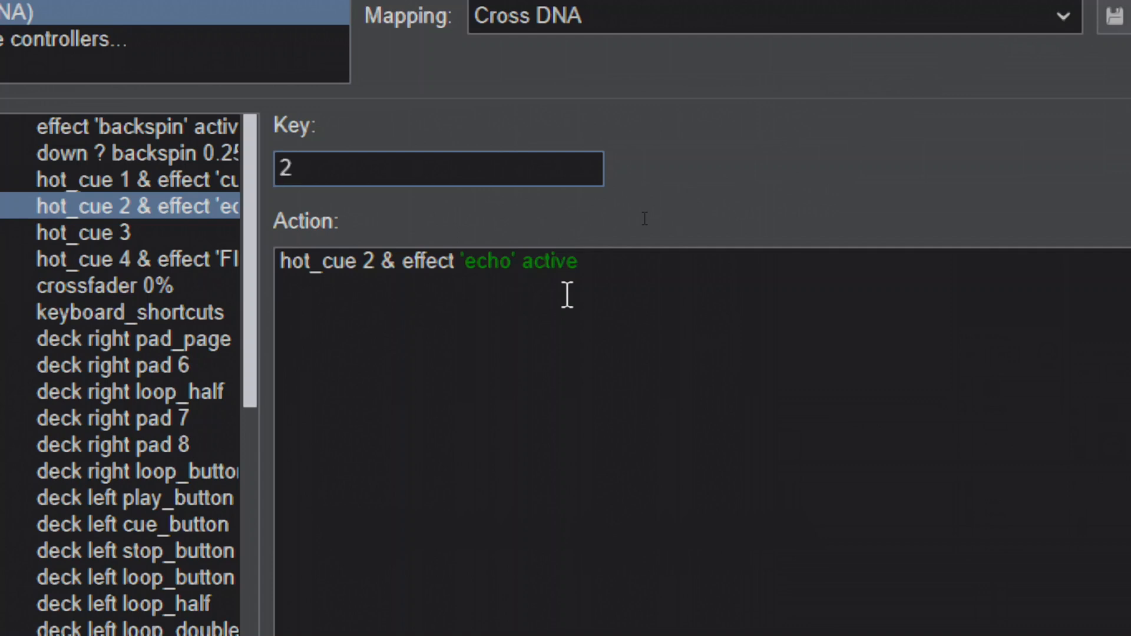
key("4")
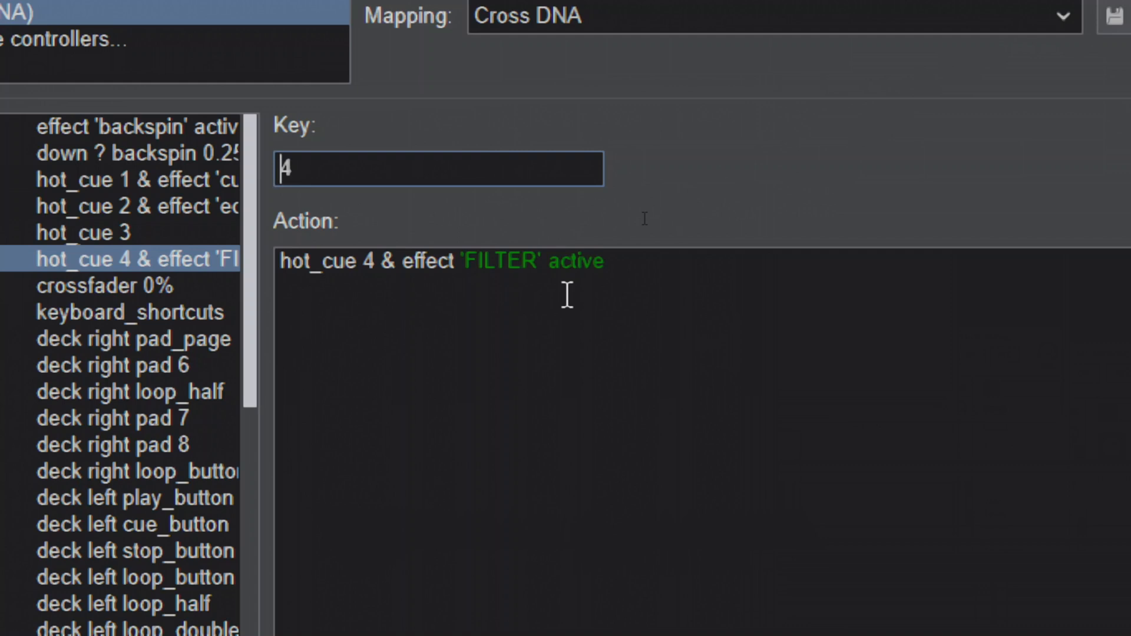
Examine the actions mapped to the UP, DOWN, RIGHT, NUM0 and LEFT keys in the Cross DNA mapping
key("Up")
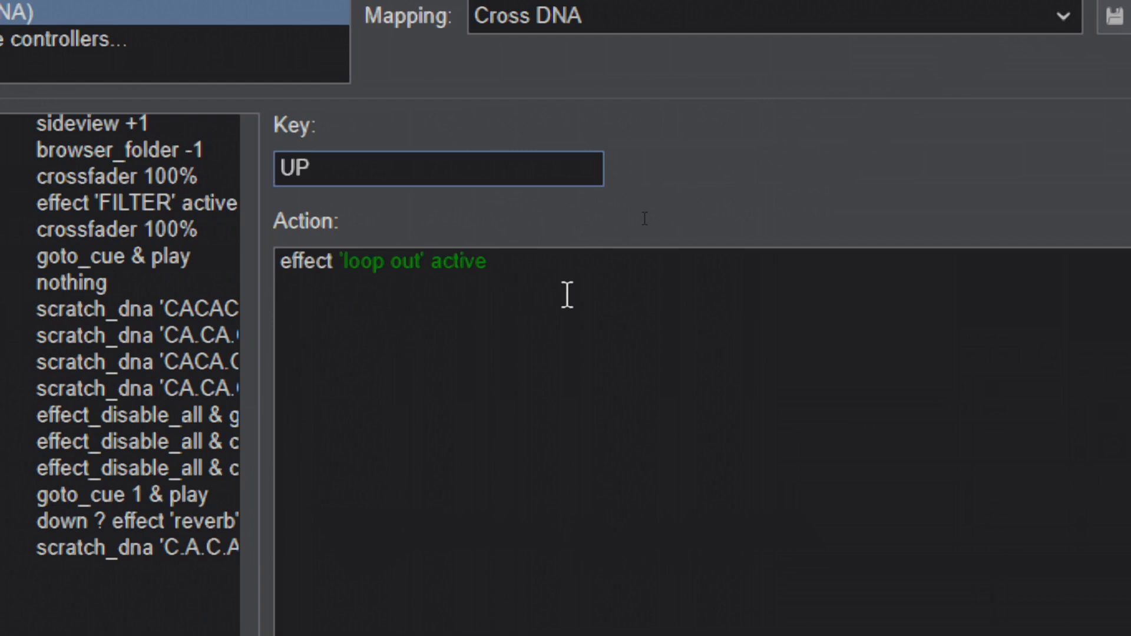
key("Down")
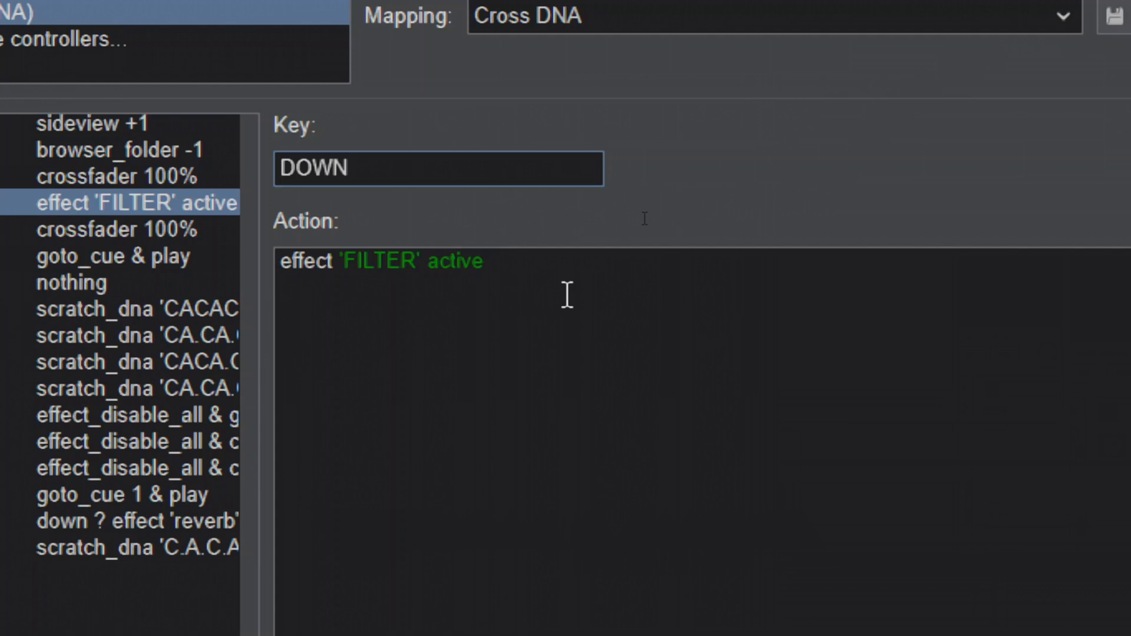
key("Right")
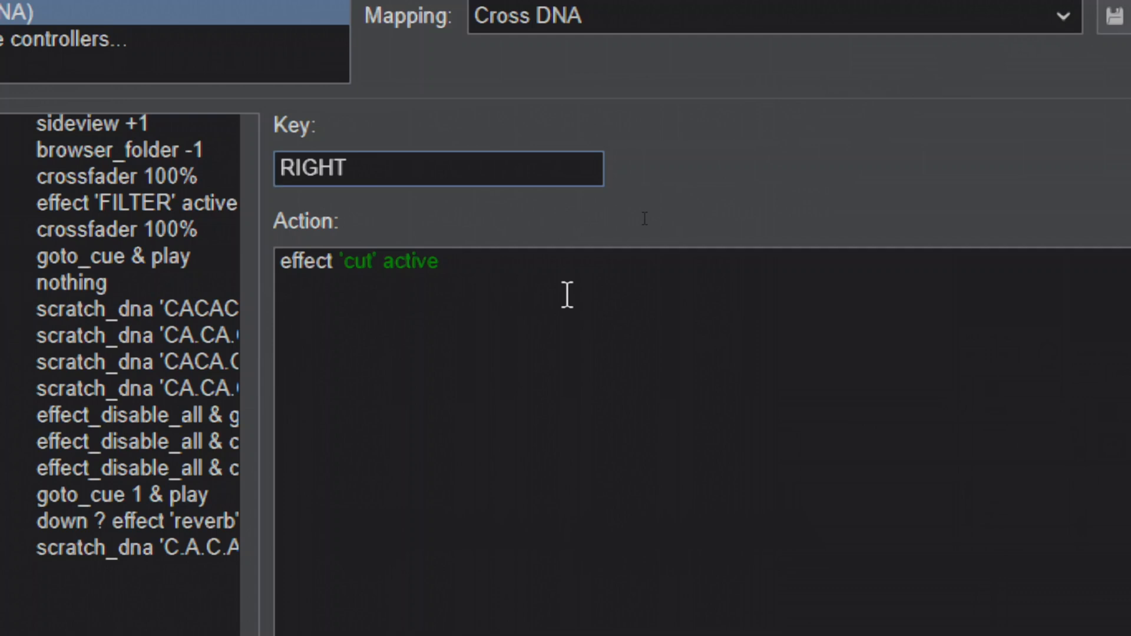
key("KP_0")
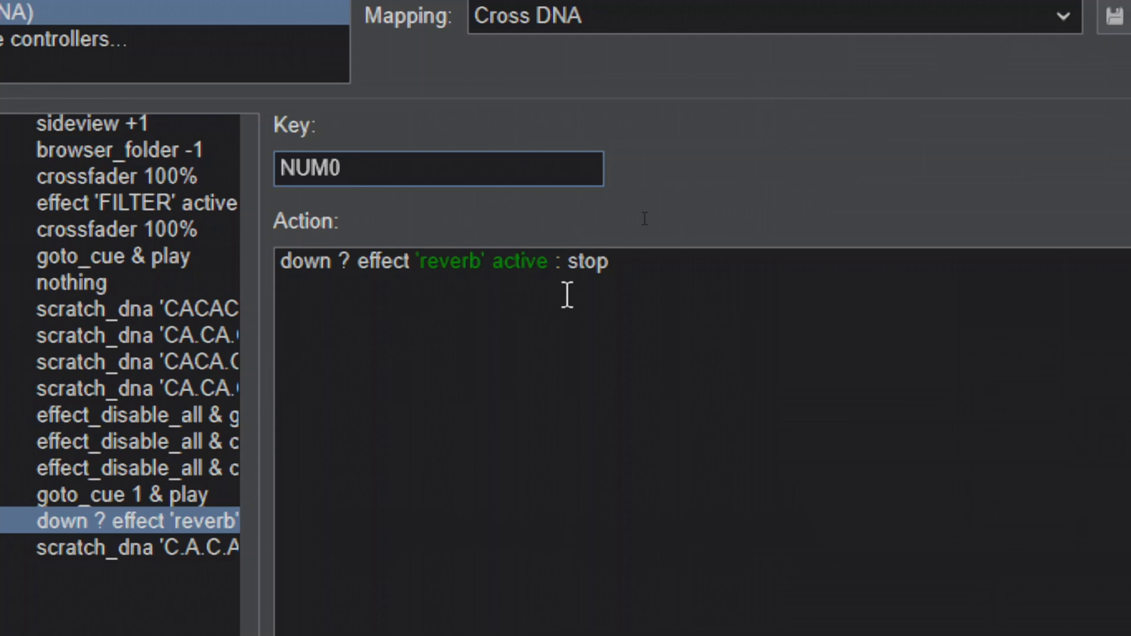
key("Left")
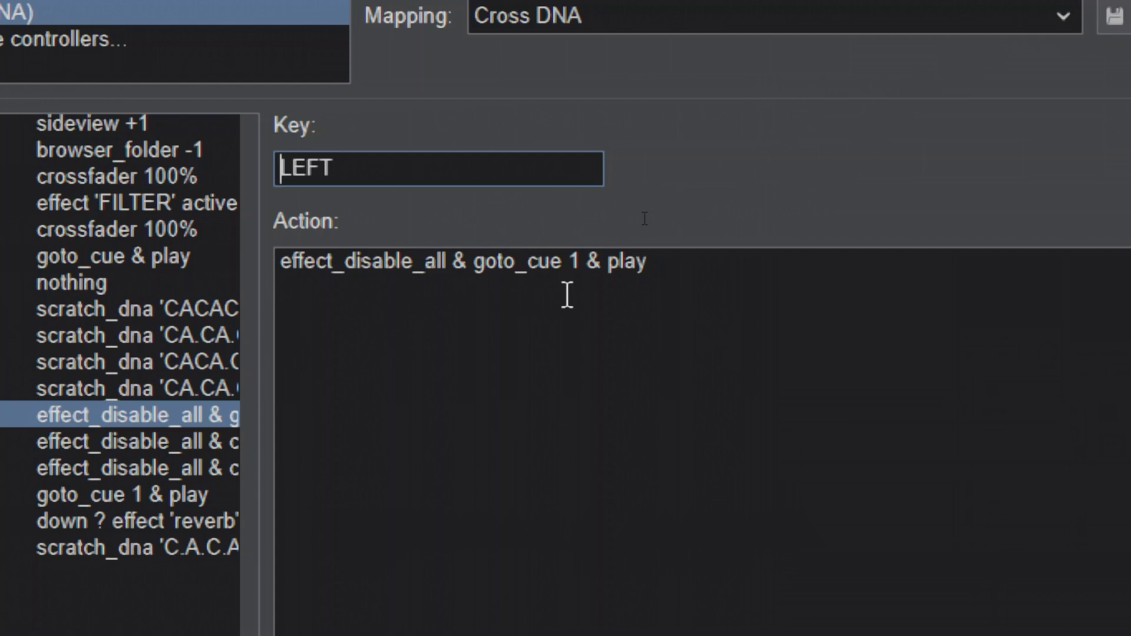
Recheck the actions mapped to UP, RIGHT, NUM0 and LEFT, ending on LEFT, and save the Cross DNA mapping
key("Up")
key("Right")
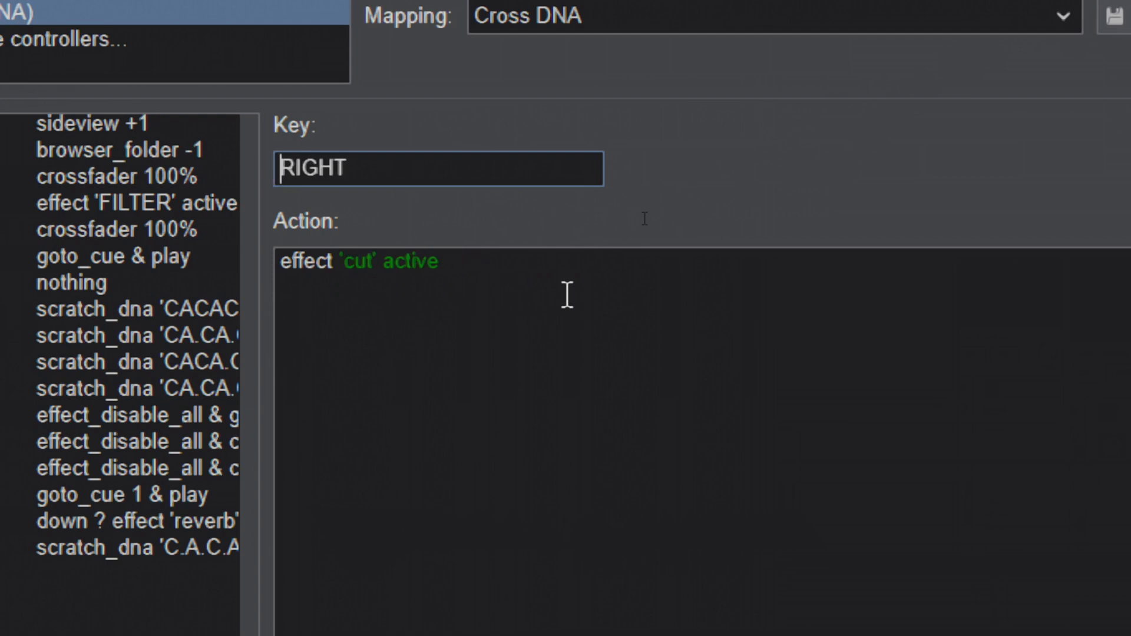
key("Left")
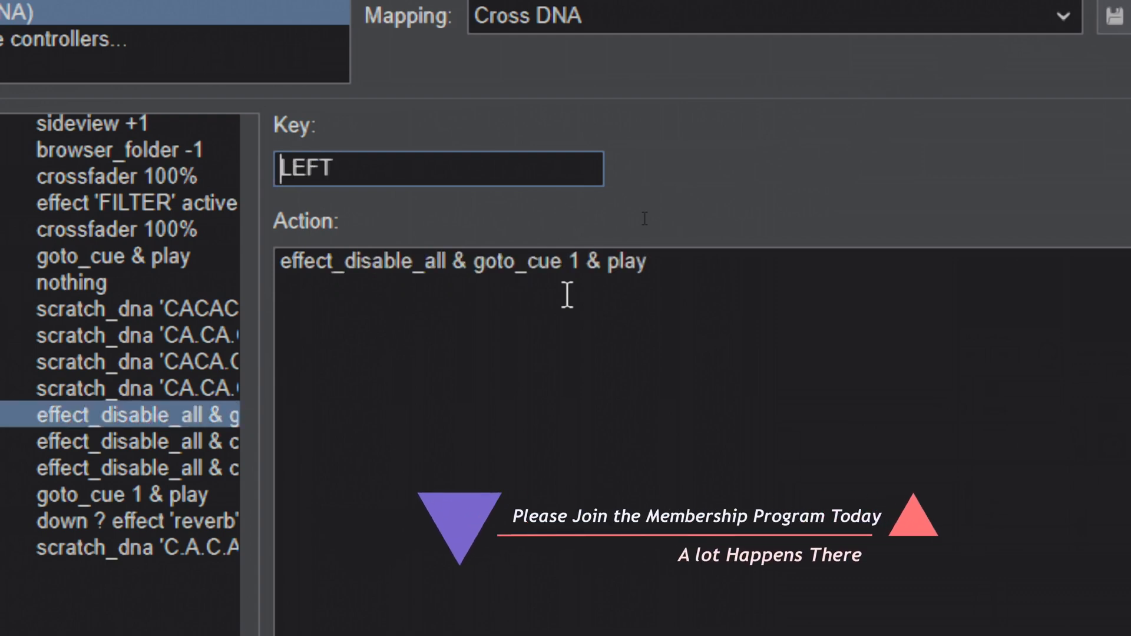
key("Right")
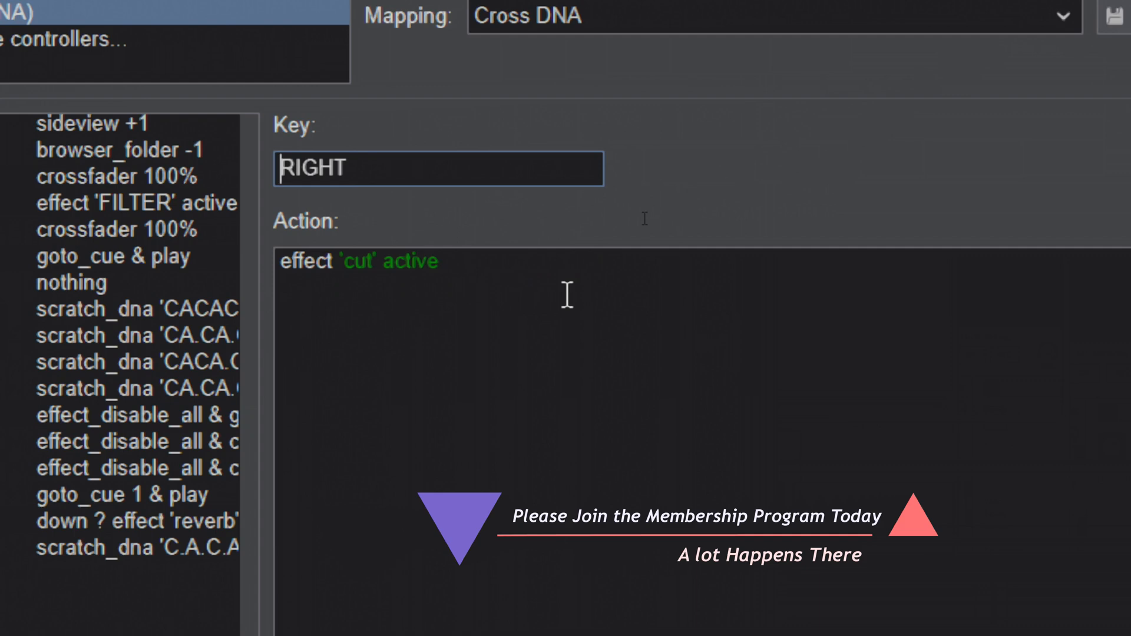
key("KP_0")
key("Left")
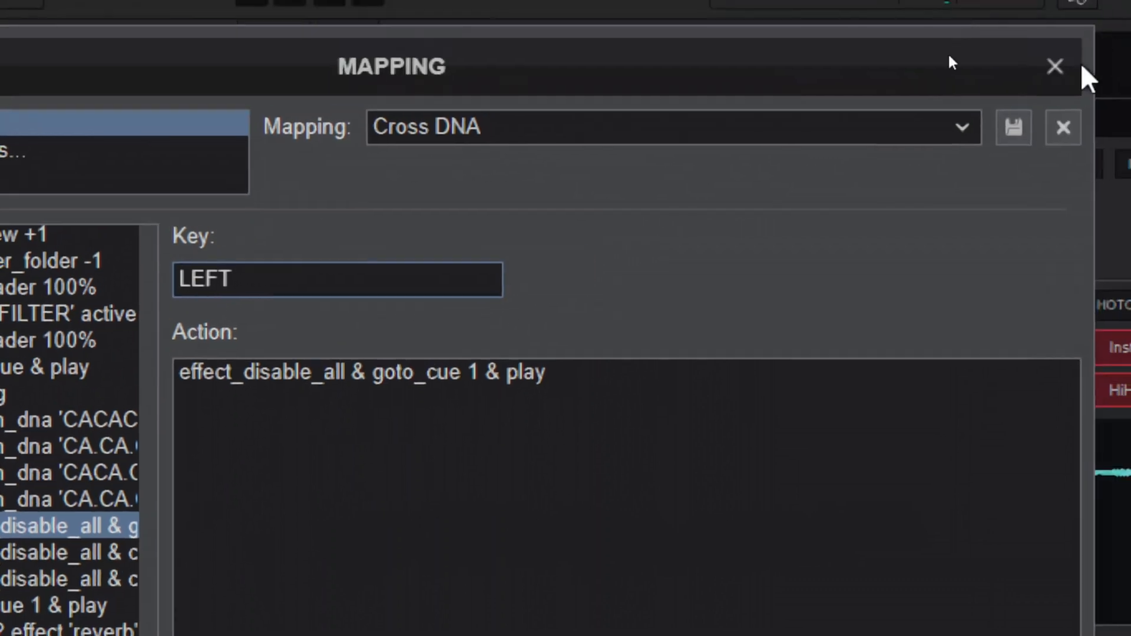
left_click(1014, 127)
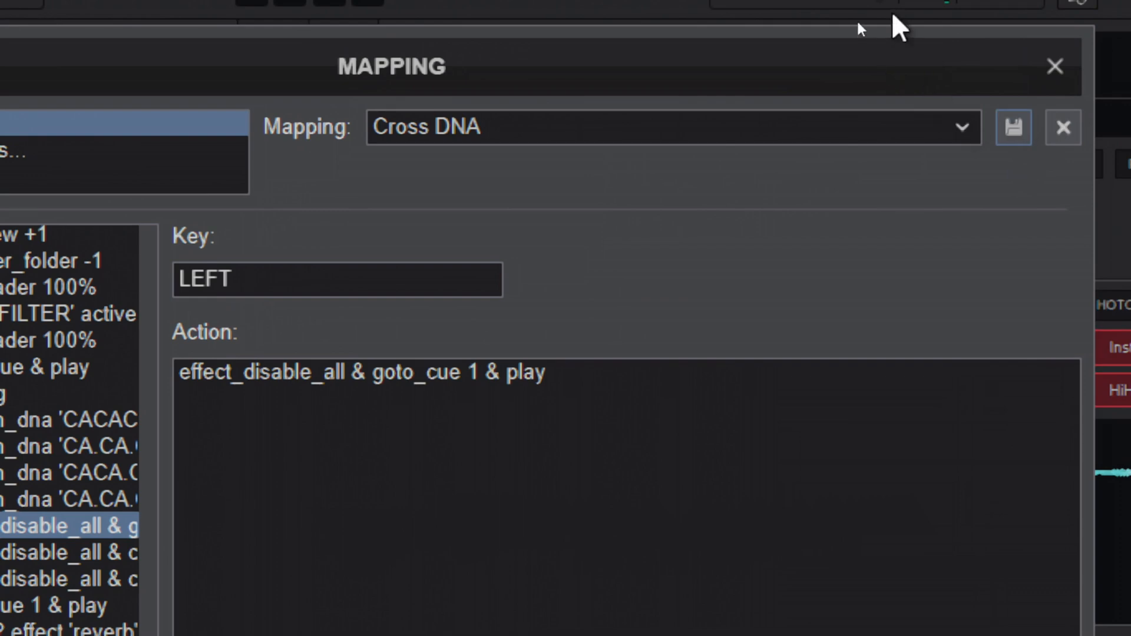